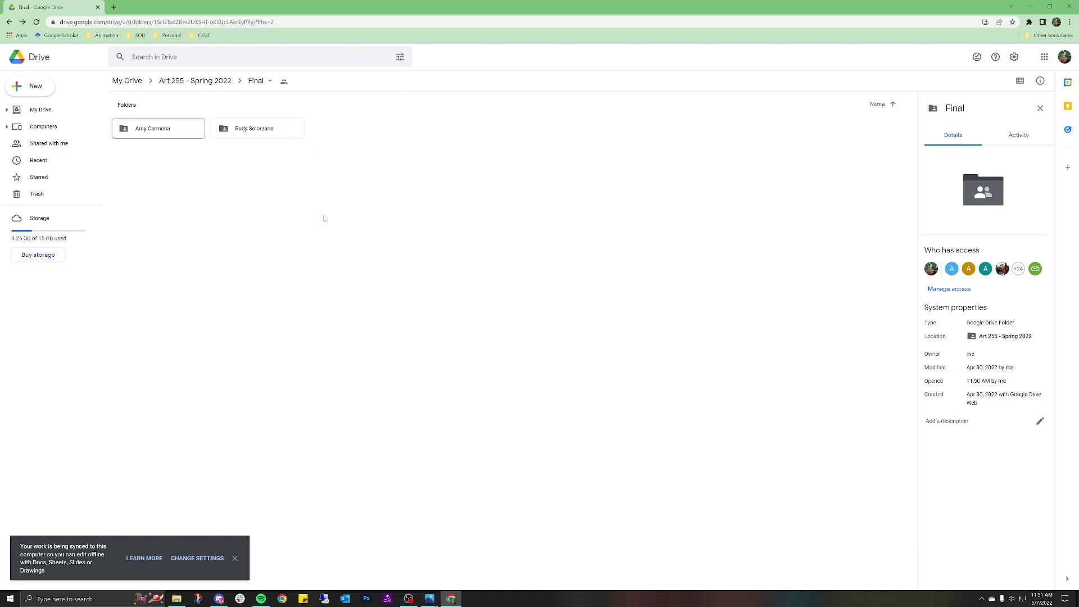
Step: Browse Work Storage (F:) > Animation > Demo Reel > Issac and open the 007 walk-cycle scene
{"action": "left_click", "coordinate": [93, 597]}
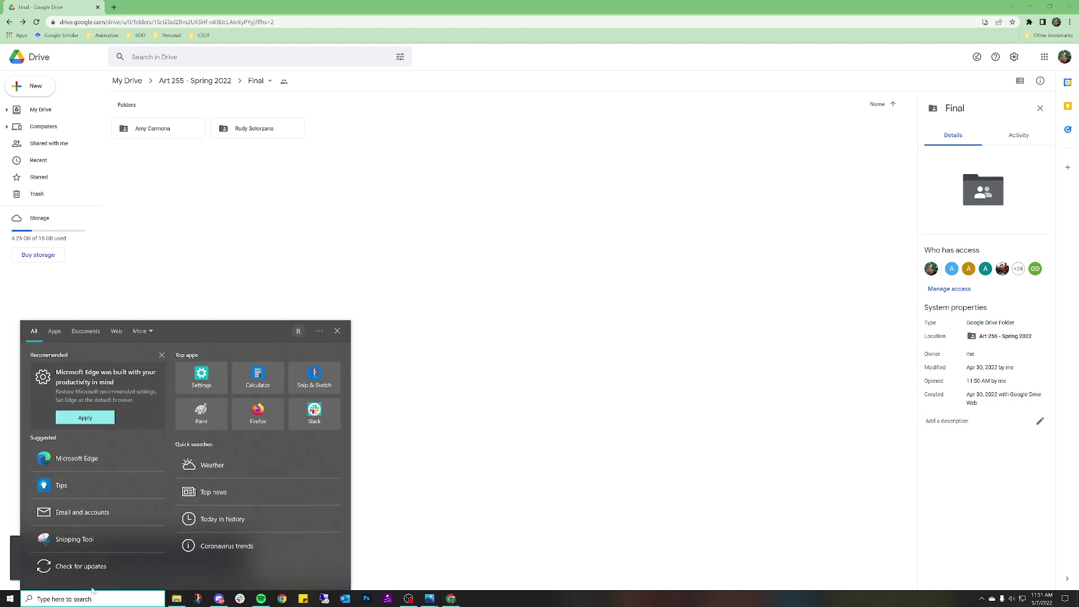
{"action": "left_click", "coordinate": [176, 598]}
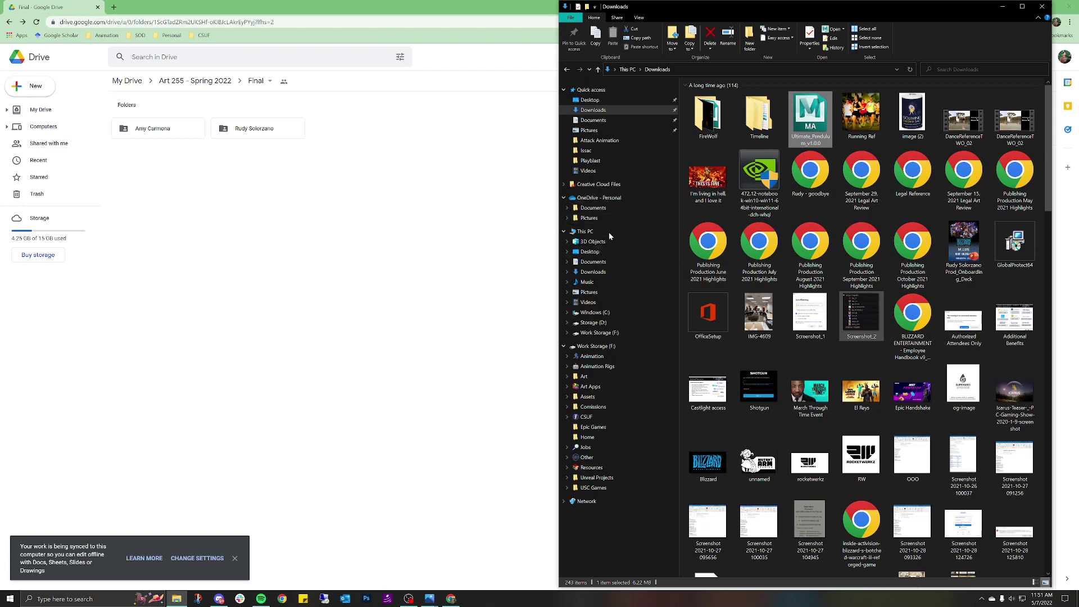
{"action": "left_click", "coordinate": [591, 357]}
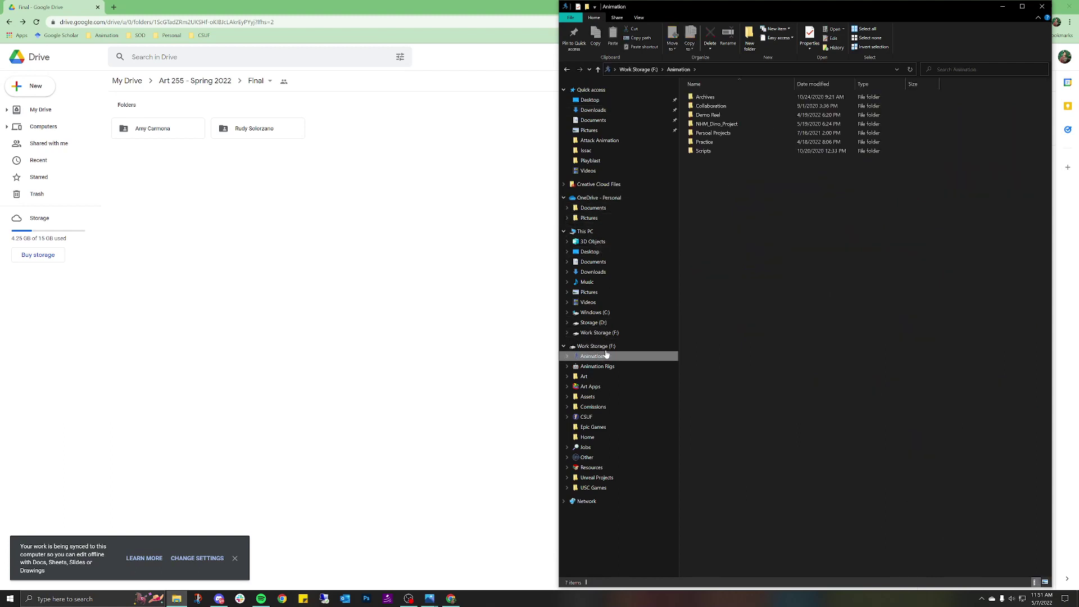
{"action": "double_click", "coordinate": [724, 115]}
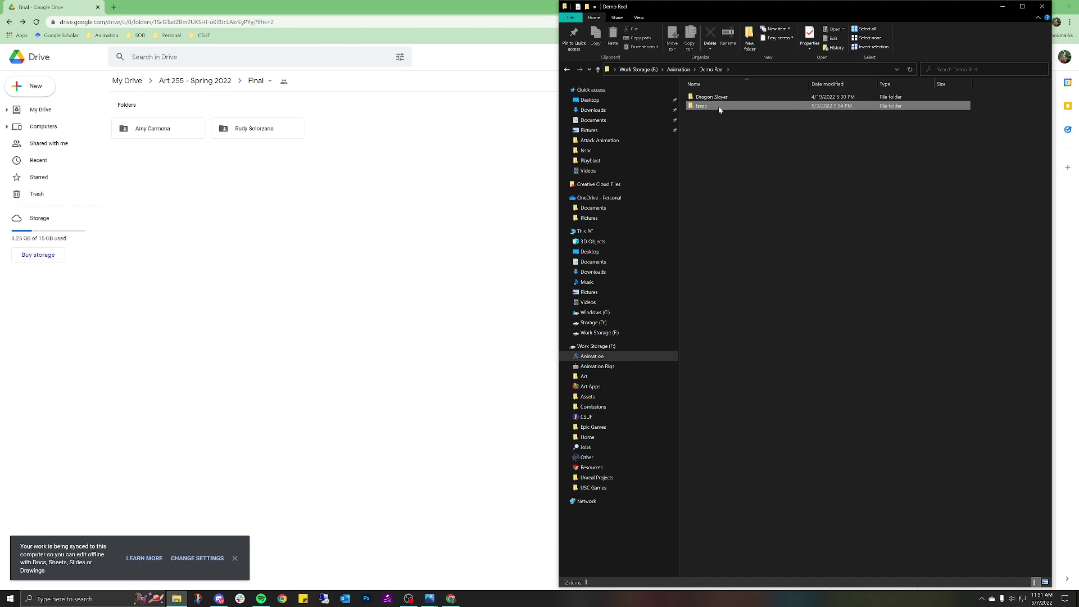
{"action": "double_click", "coordinate": [719, 107]}
{"action": "left_click", "coordinate": [736, 178]}
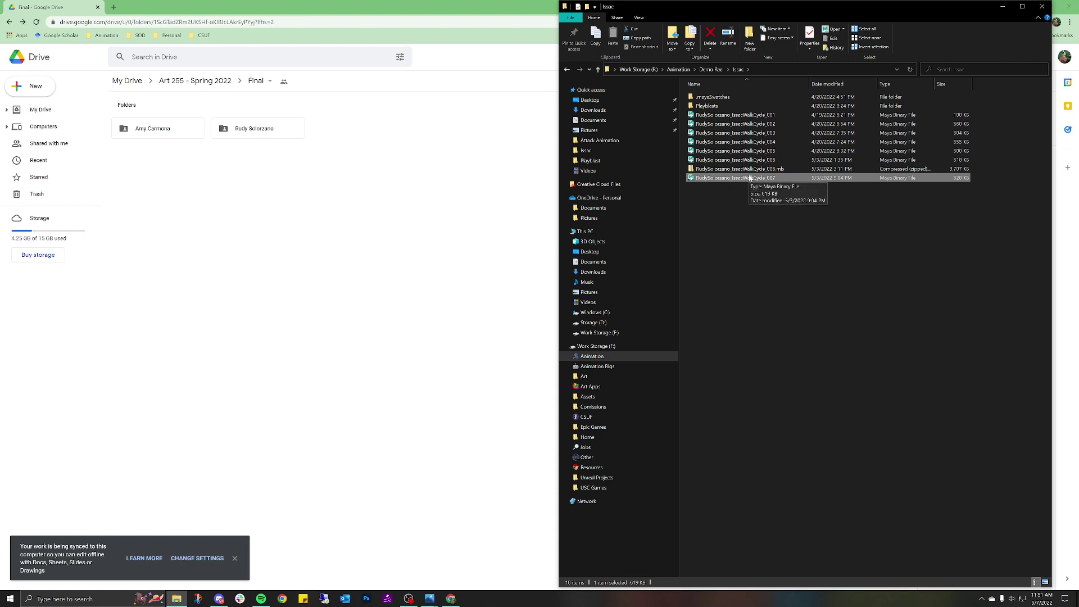
{"action": "double_click", "coordinate": [750, 179]}
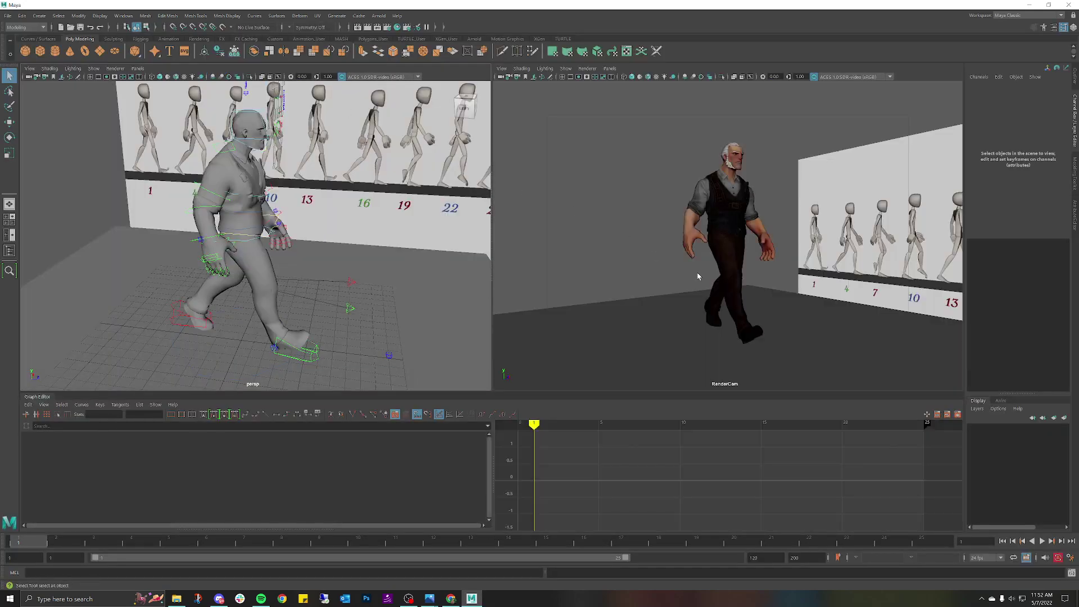
Step: Play the version 007 walk-cycle loop with Alt+V, then restart and stop playback
{"action": "key", "text": "alt+v"}
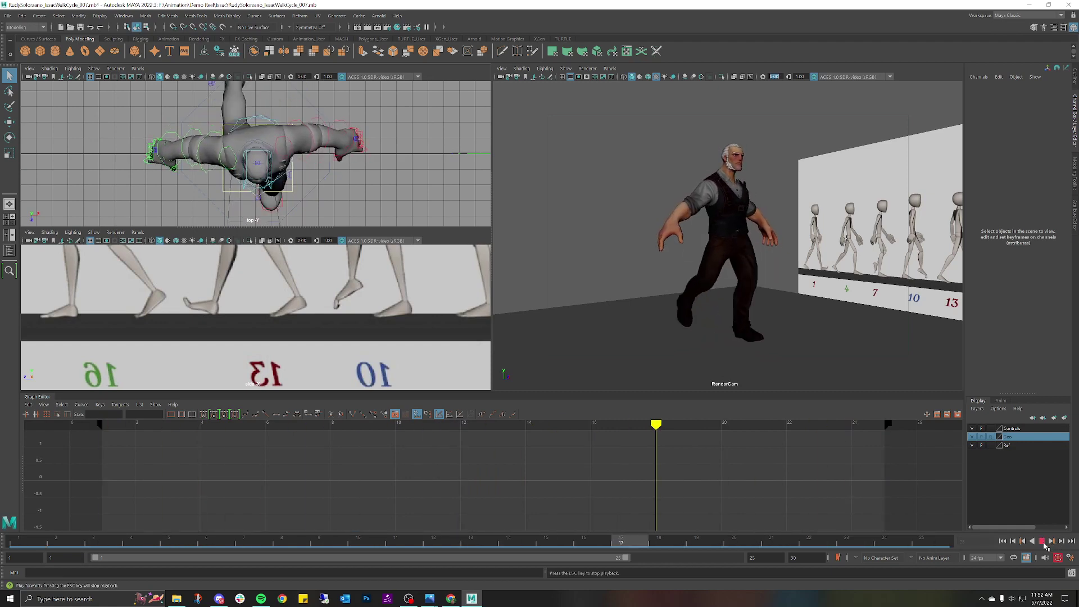
{"action": "left_click", "coordinate": [1043, 542]}
{"action": "left_click", "coordinate": [1041, 541]}
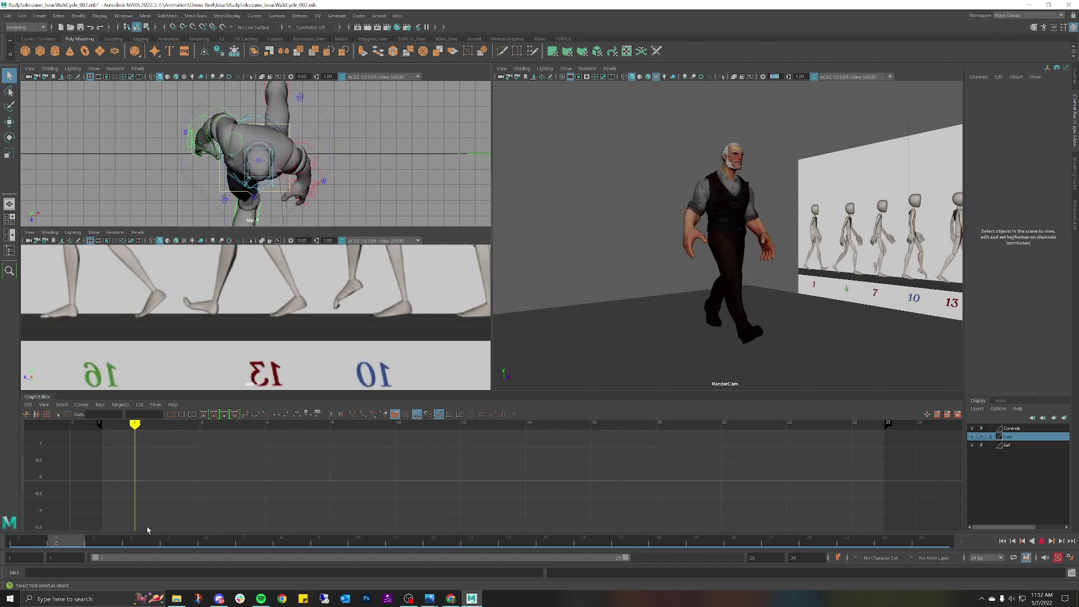
{"action": "left_click", "coordinate": [1041, 541]}
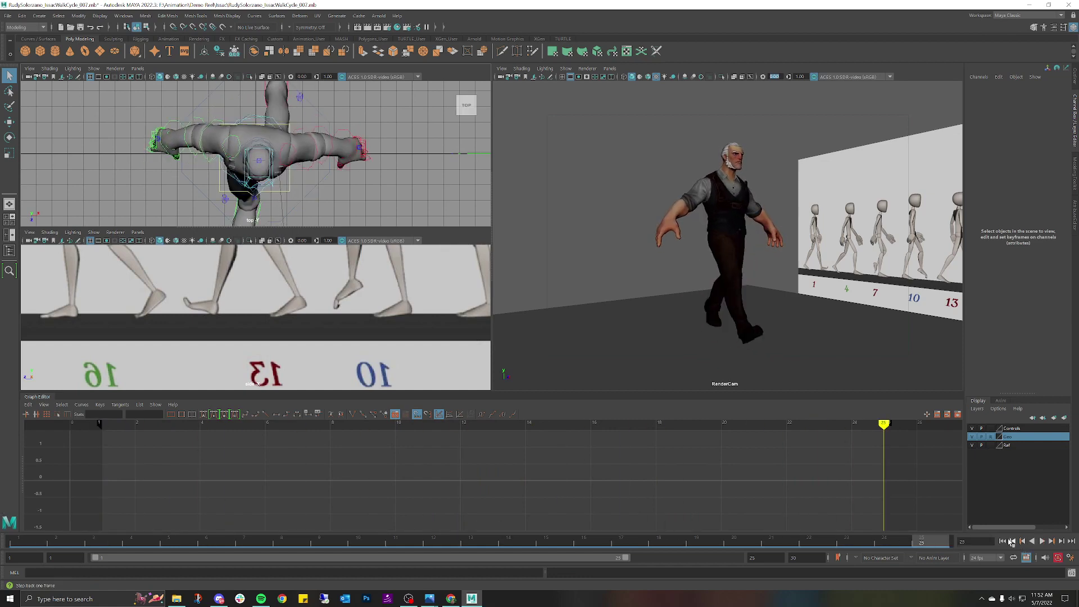
Step: Open the File menu, dismiss it, then reopen it to reach Archive Scene
{"action": "left_click", "coordinate": [8, 16]}
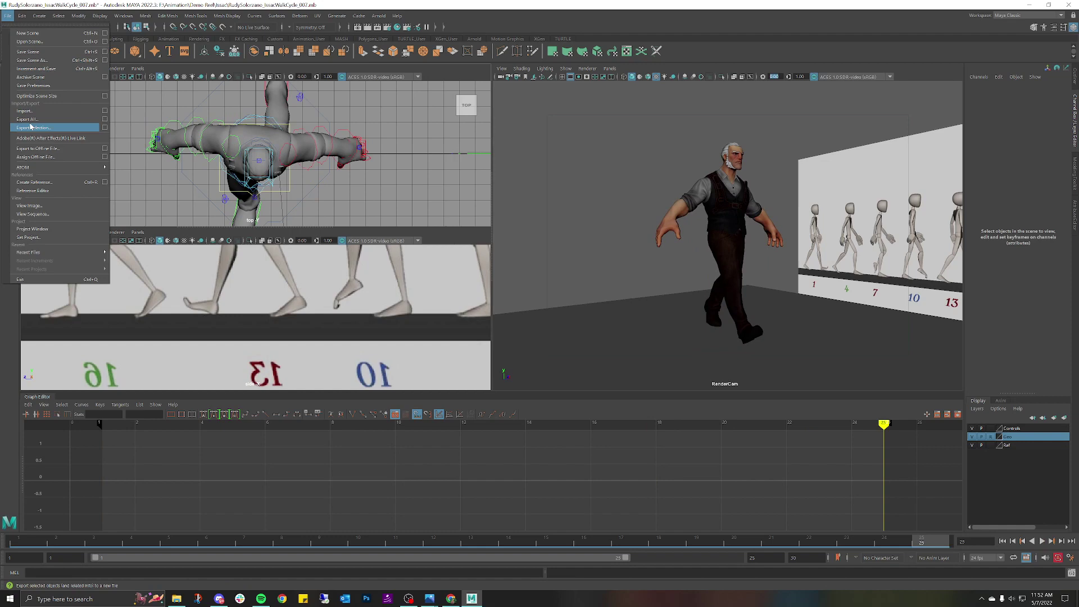
{"action": "key", "text": "Escape"}
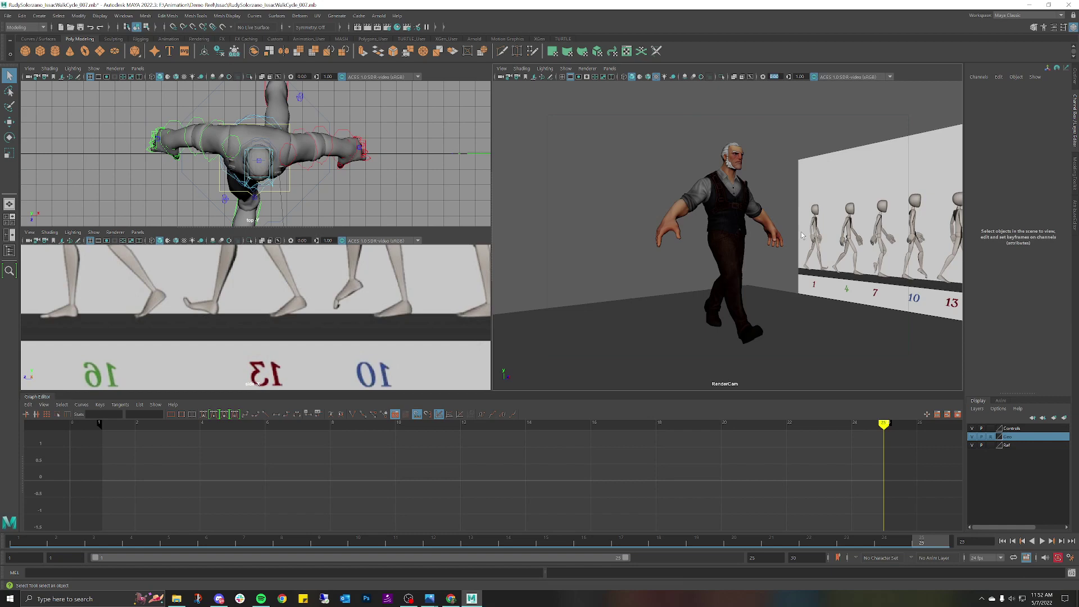
{"action": "left_click", "coordinate": [9, 17]}
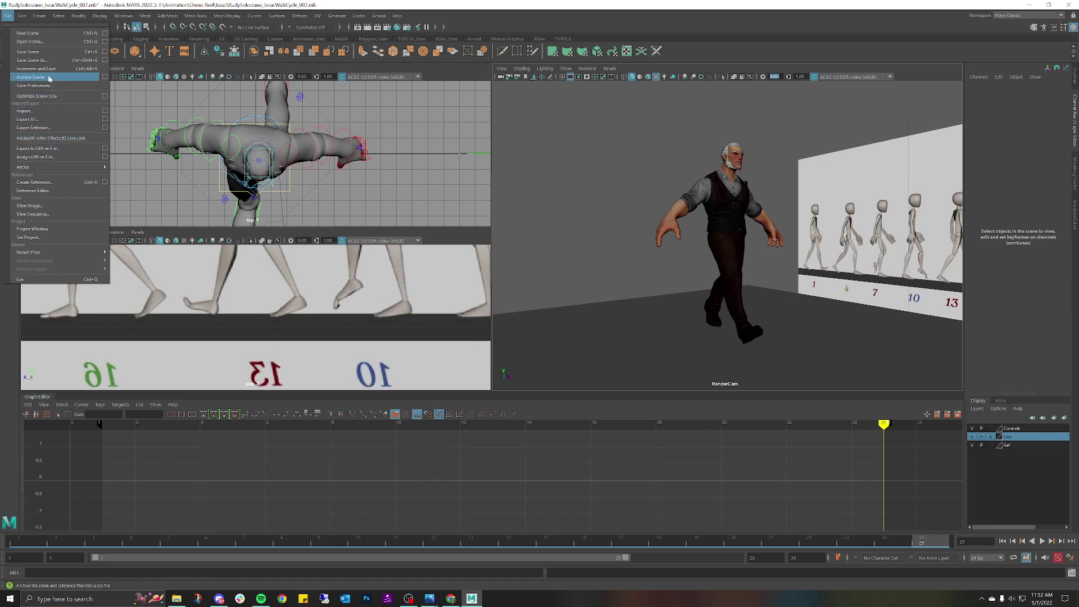
Step: Archive the 007 scene into a zip from Archive Scene options, without saving first
{"action": "left_click", "coordinate": [106, 78]}
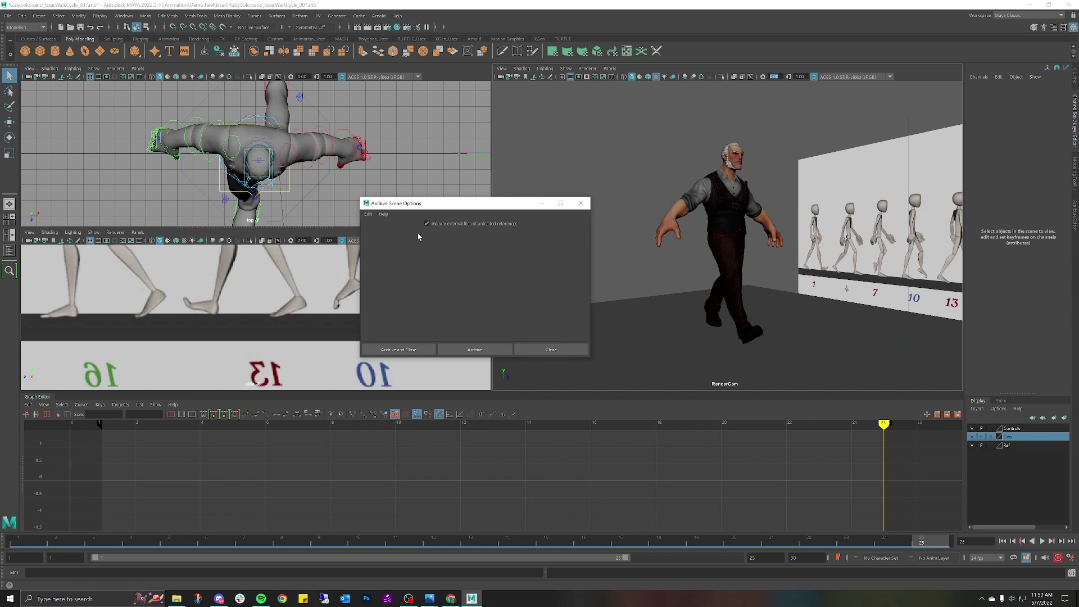
{"action": "left_click", "coordinate": [482, 351]}
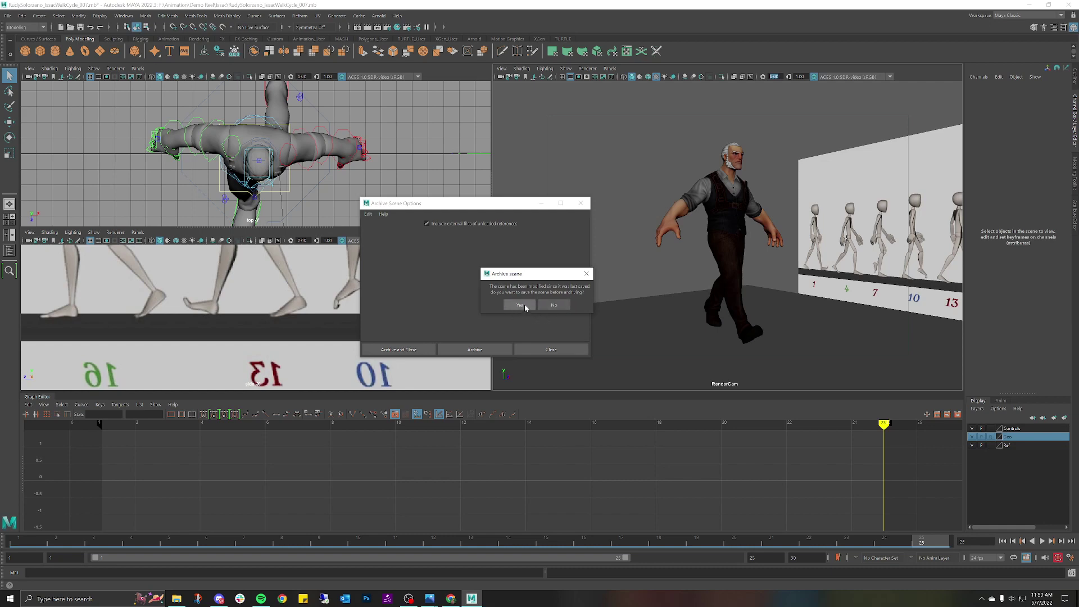
{"action": "left_click", "coordinate": [564, 306]}
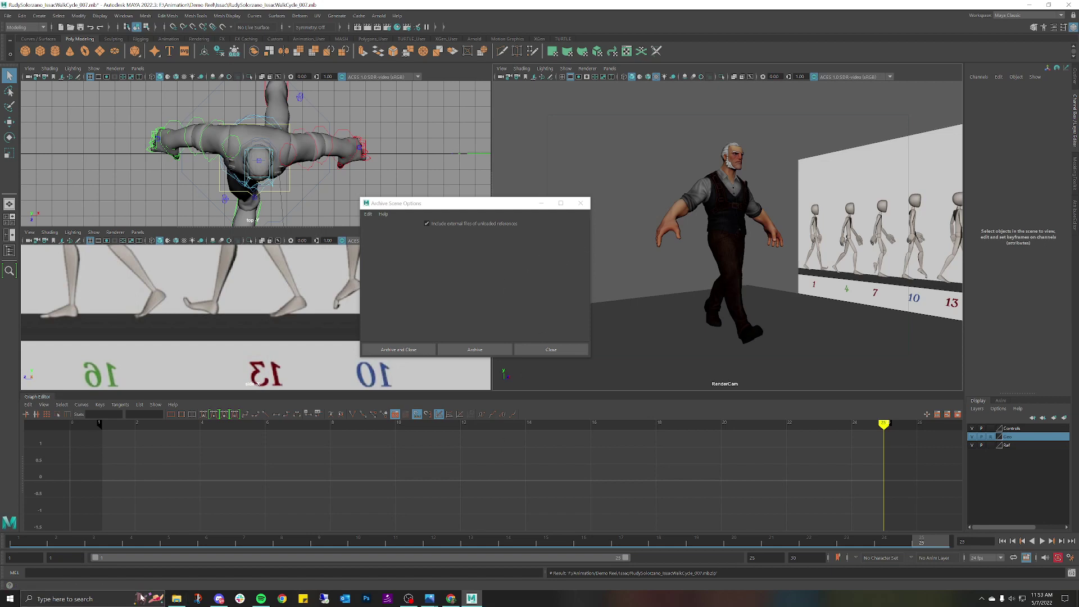
Step: In the Issac folder, compare the new 9,707 KB 007 zip against the 006 zip
{"action": "left_click", "coordinate": [176, 598]}
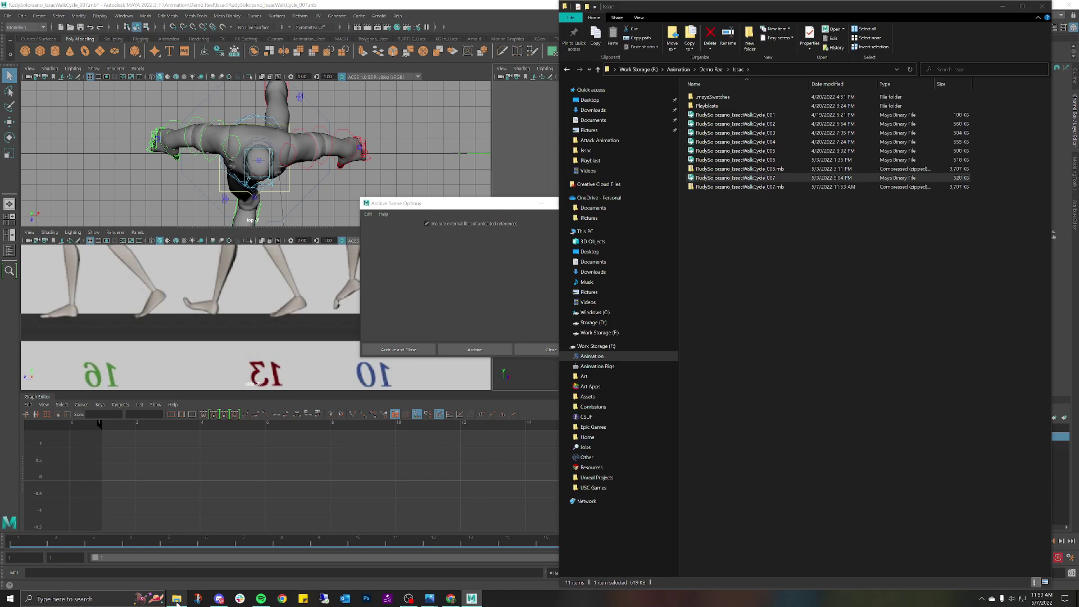
{"action": "left_click", "coordinate": [762, 217]}
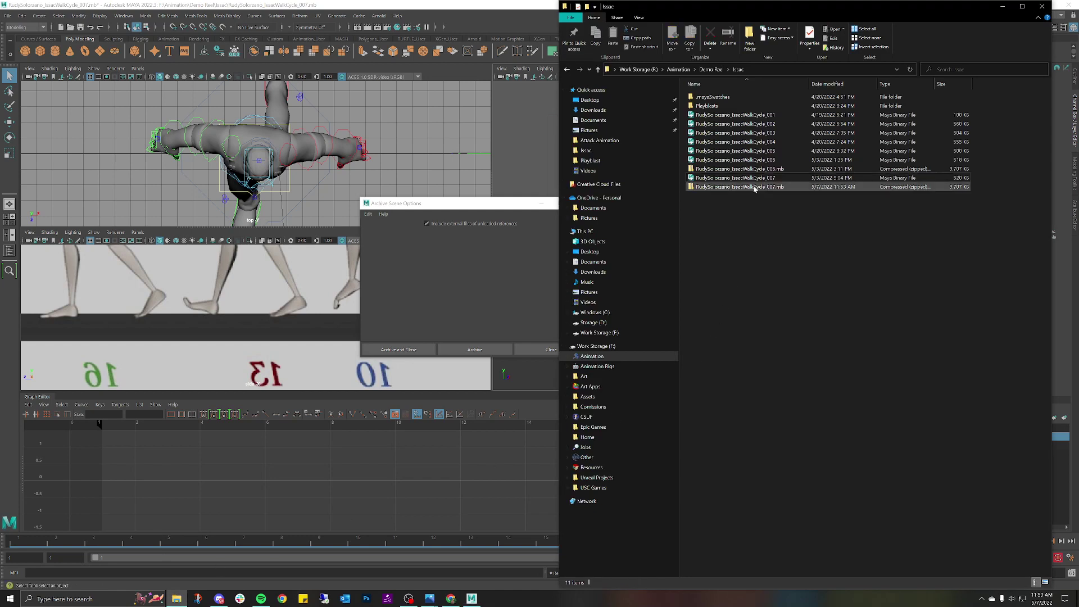
{"action": "left_click", "coordinate": [753, 188]}
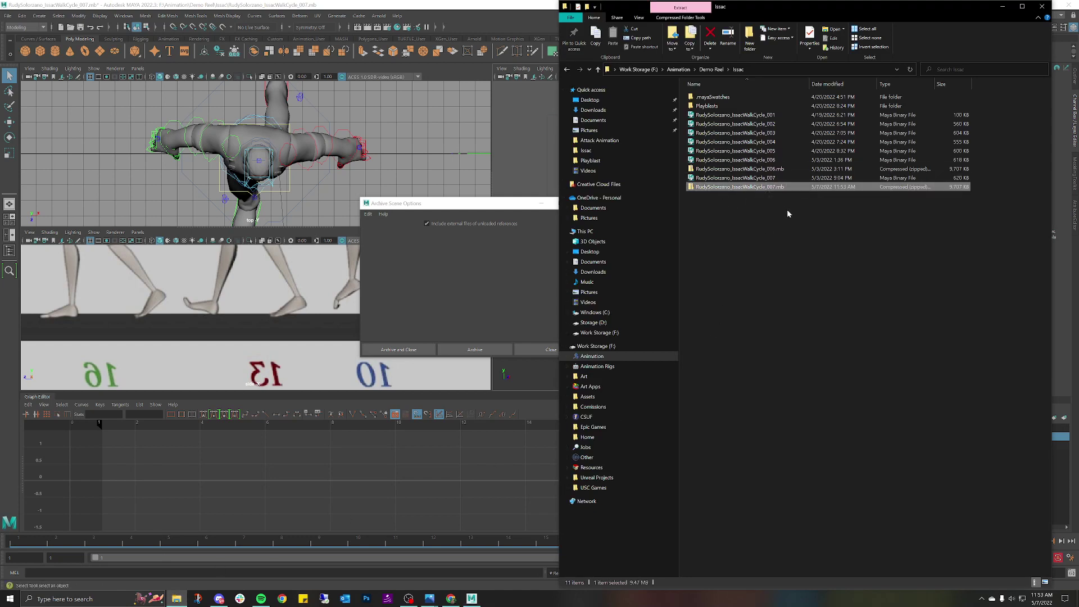
{"action": "left_click", "coordinate": [756, 170]}
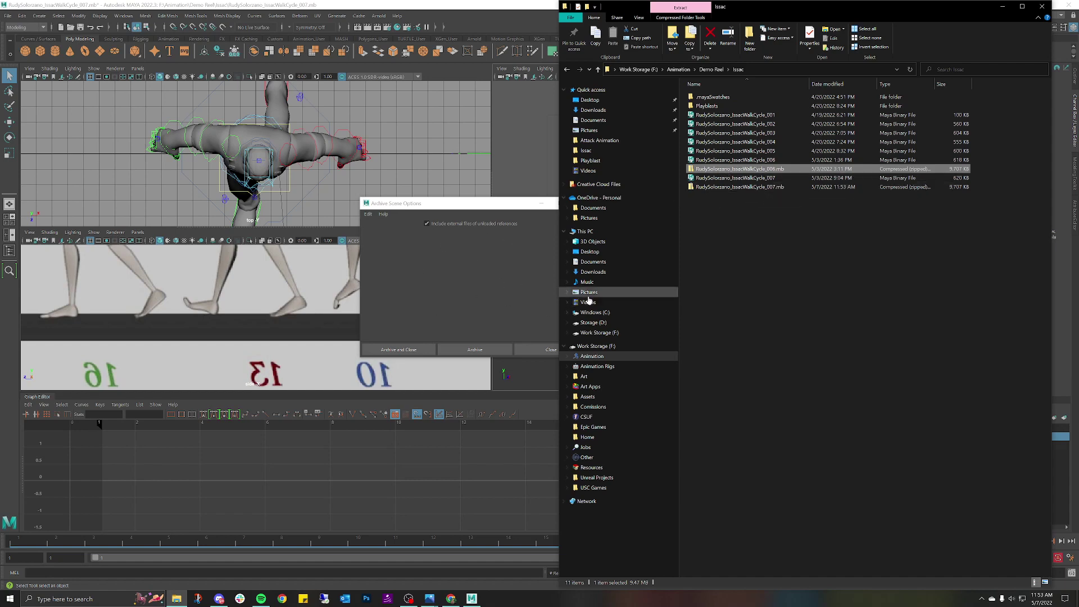
{"action": "left_click", "coordinate": [739, 189]}
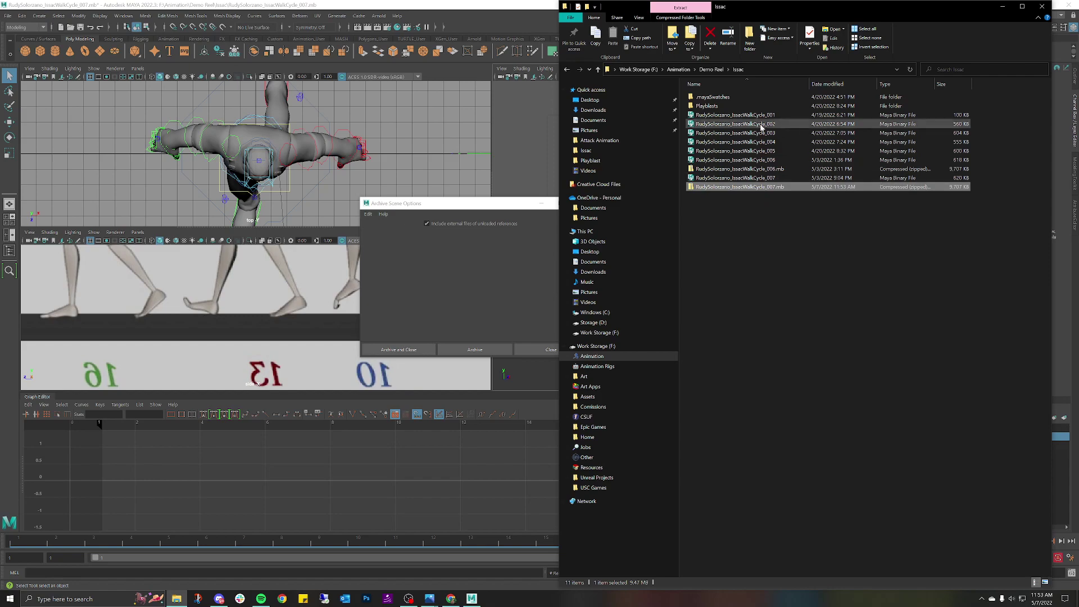
Step: Drag the IssacWalkCycle 007 zip into the student's own Drive folder inside Final
{"action": "left_click", "coordinate": [1002, 6]}
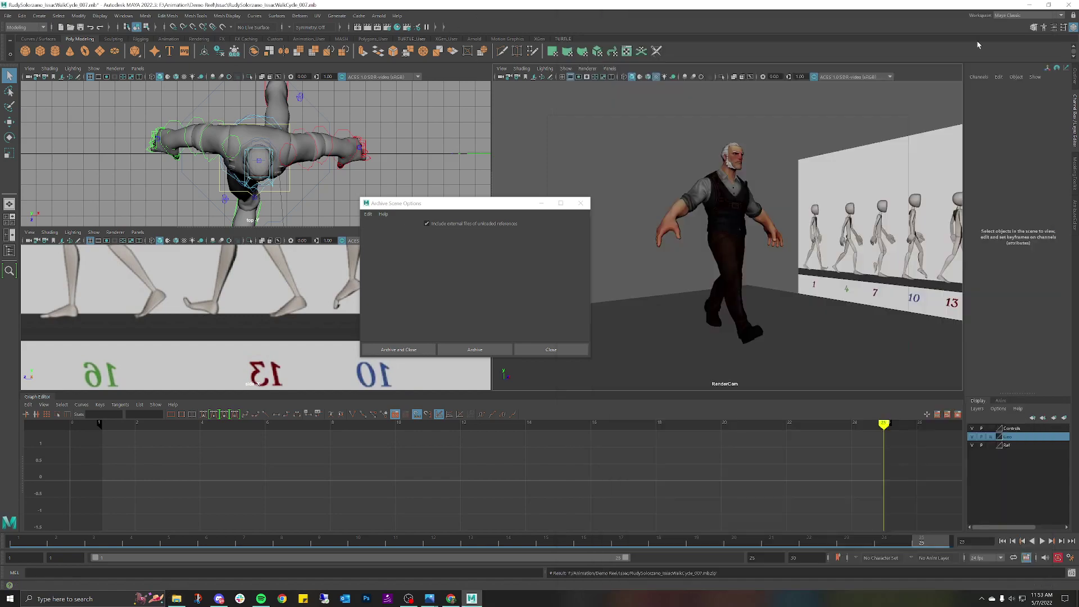
{"action": "left_click", "coordinate": [1015, 5]}
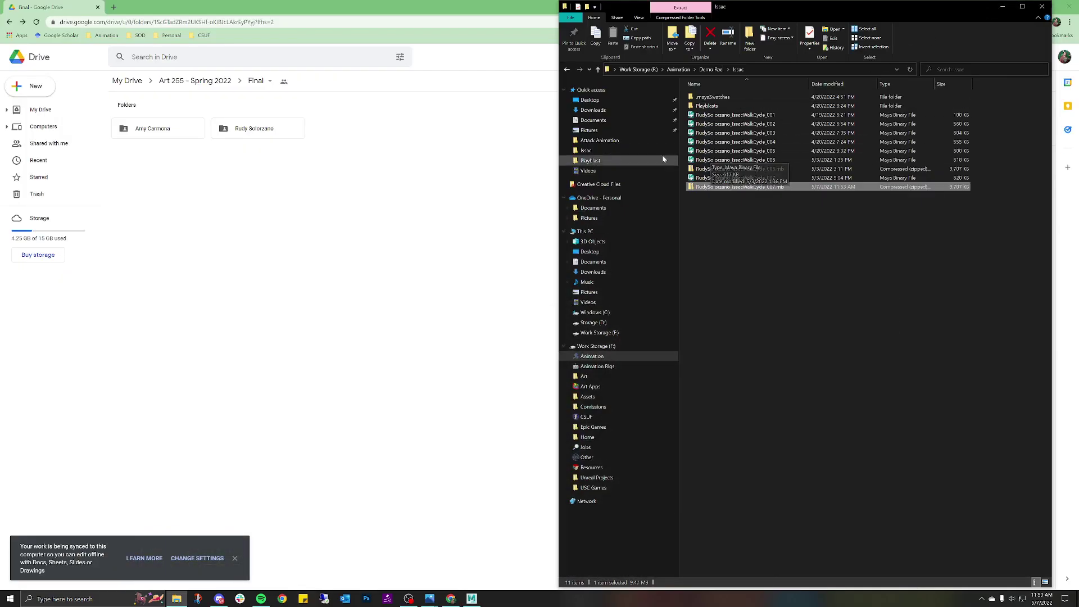
{"action": "double_click", "coordinate": [226, 124]}
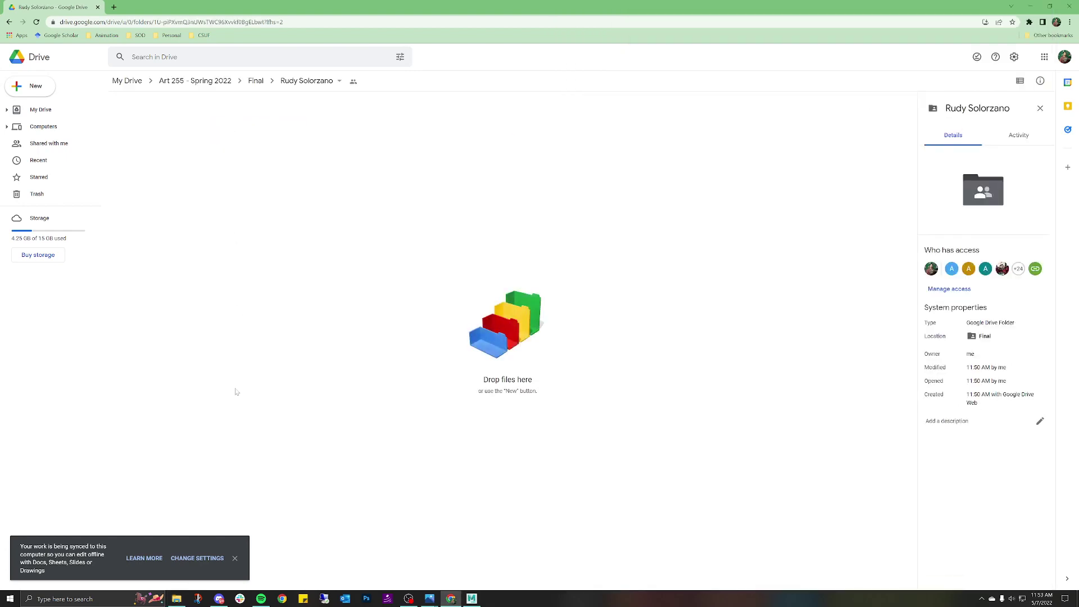
{"action": "left_click", "coordinate": [178, 600]}
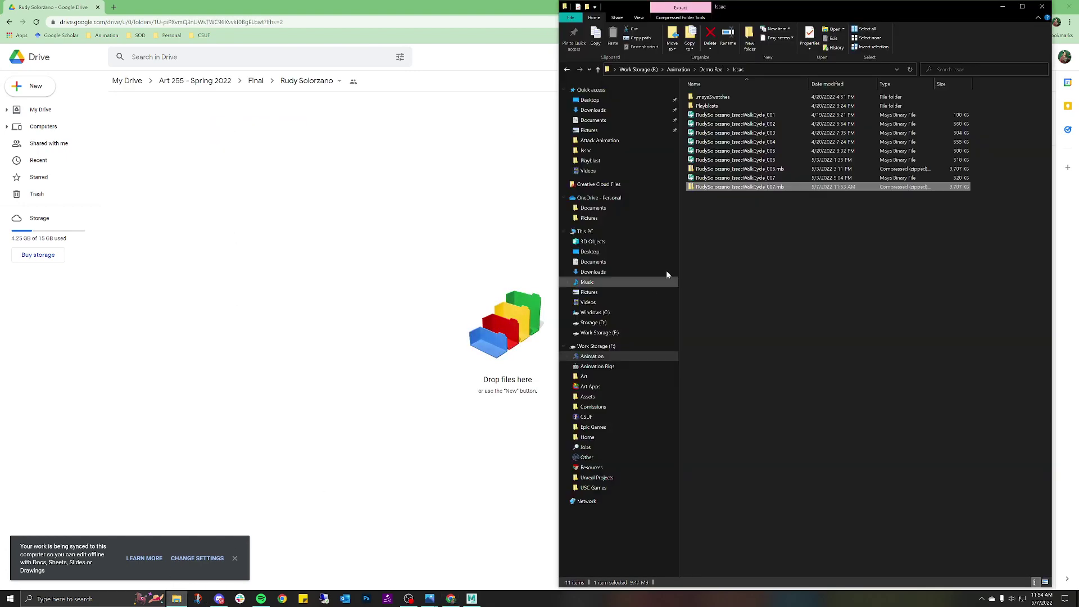
{"action": "left_click_drag", "start_coordinate": [716, 188], "coordinate": [329, 178]}
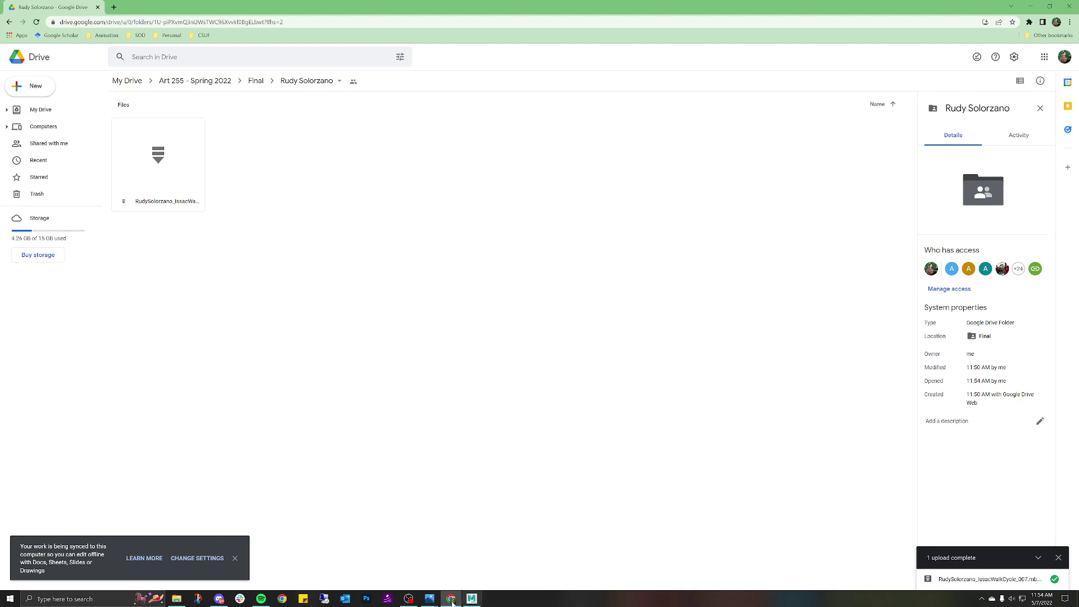
Step: Return to Maya and close the Archive Scene Options dialog
{"action": "left_click", "coordinate": [409, 599]}
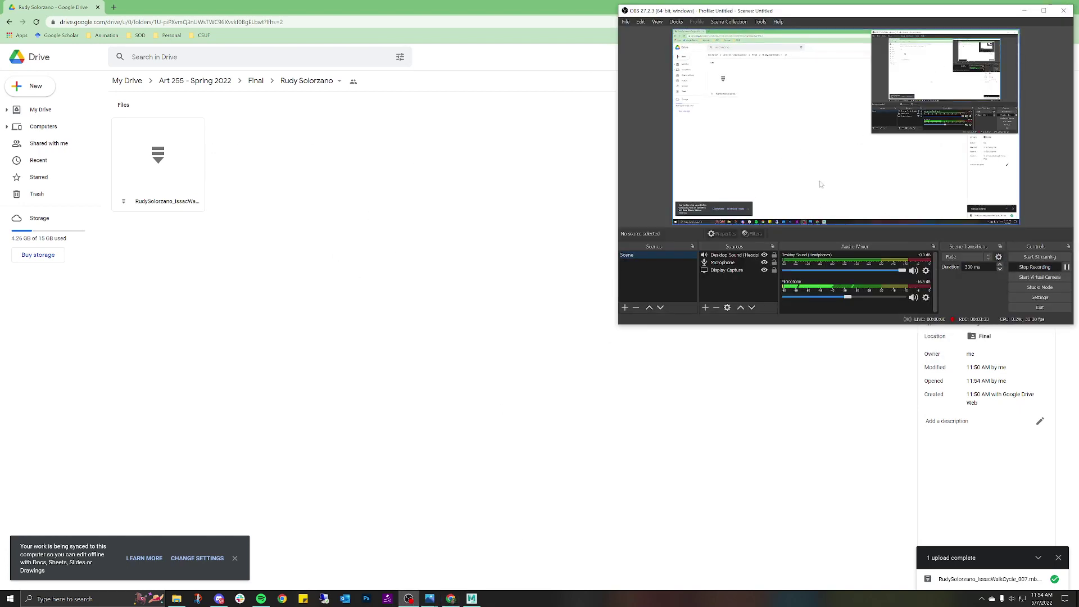
{"action": "left_click", "coordinate": [1024, 11]}
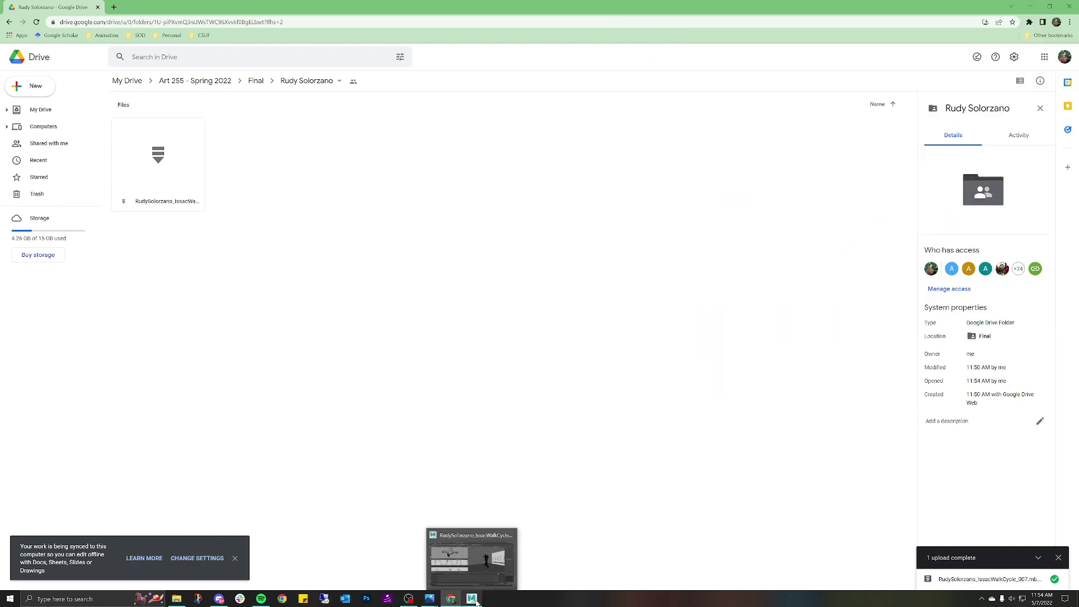
{"action": "left_click", "coordinate": [475, 600]}
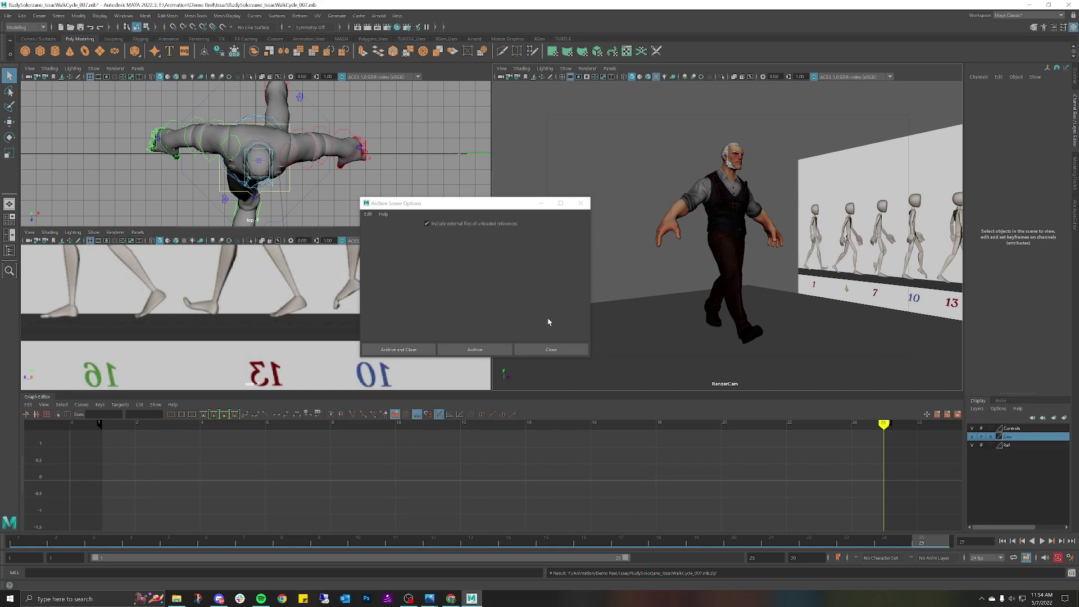
{"action": "left_click", "coordinate": [545, 353]}
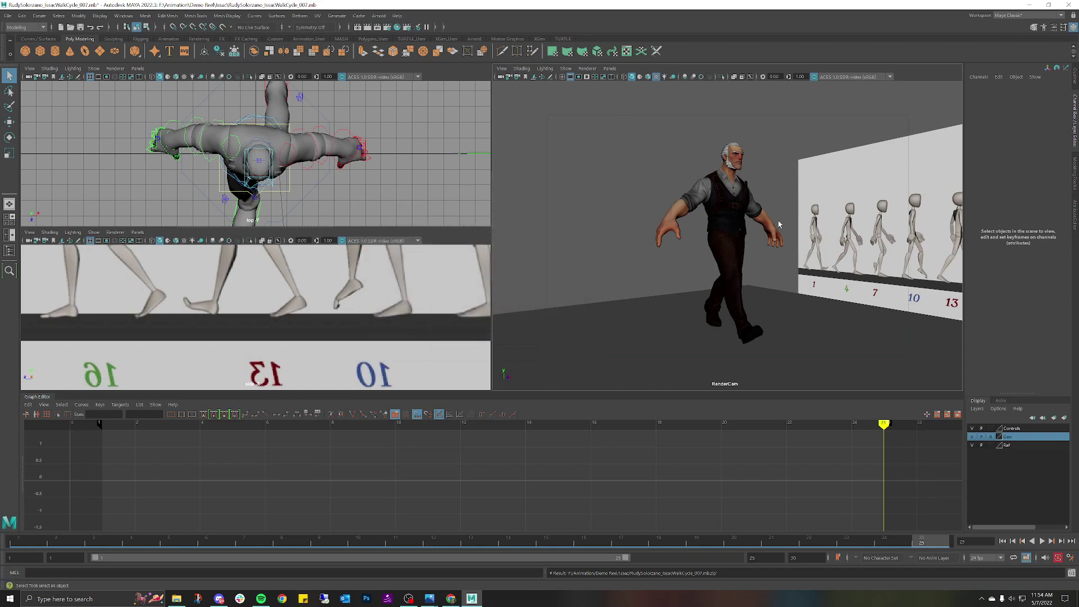